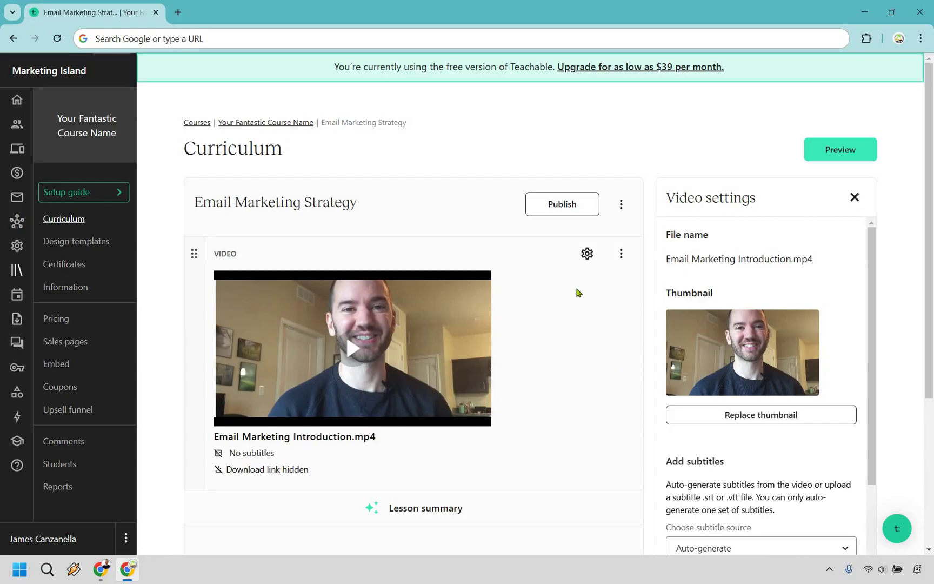
scroll(544, 343, "down", 3)
Start adding a Video to the Email Marketing Strategy lesson, then dismiss the upload window
left_click(423, 394)
left_click(735, 207)
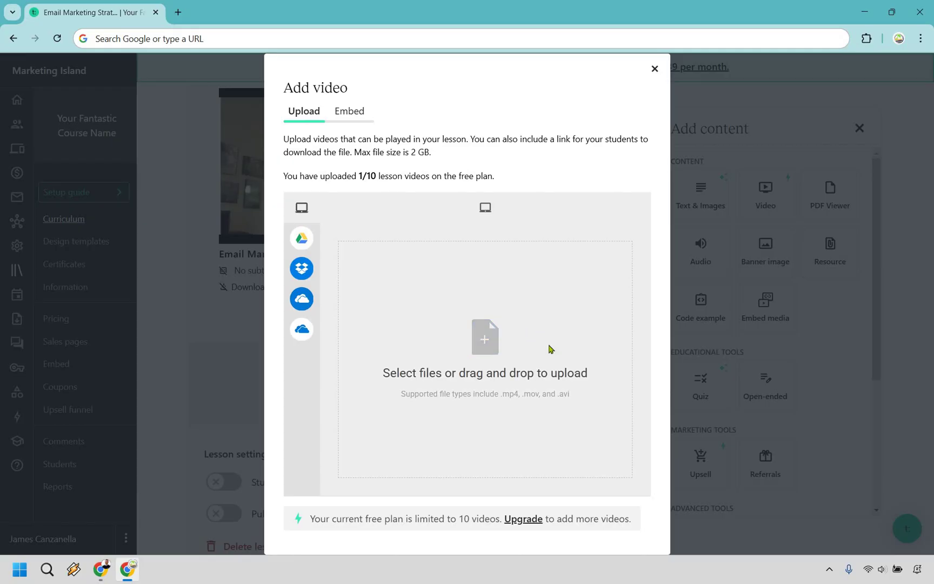
key("Escape")
scroll(559, 365, "up", 3)
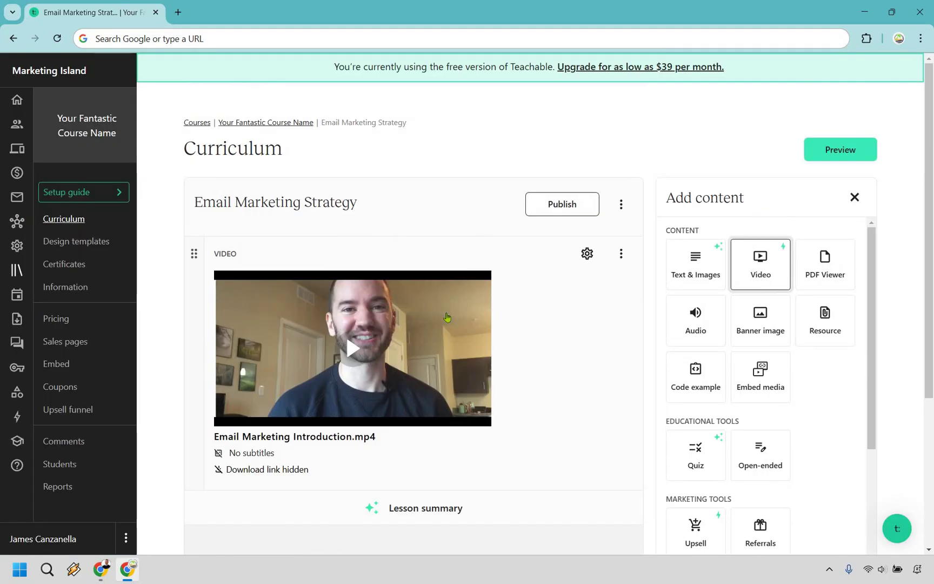
Turn on 'Show download link' in the introduction video's Display settings
left_click(586, 254)
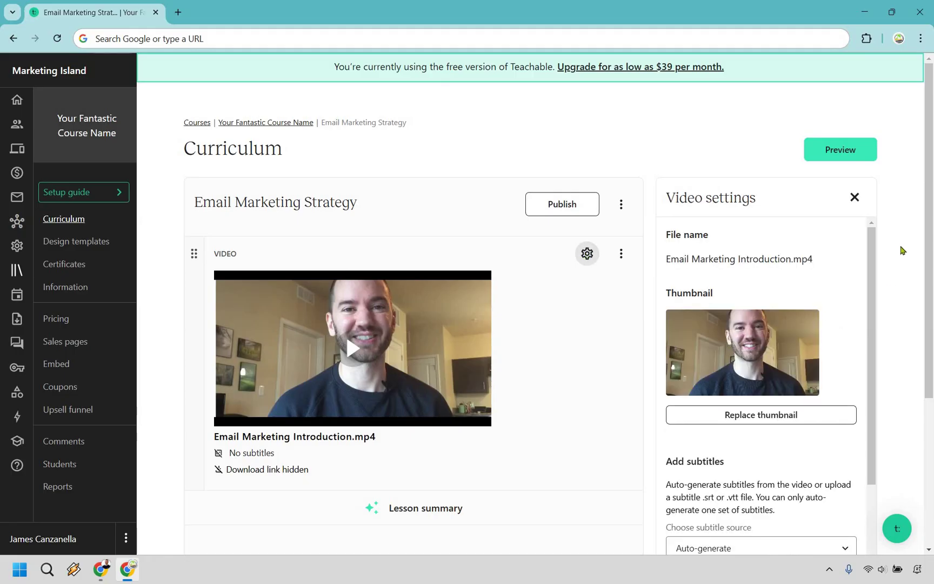
scroll(830, 271, "down", 2)
scroll(807, 370, "down", 2)
scroll(807, 370, "down", 1)
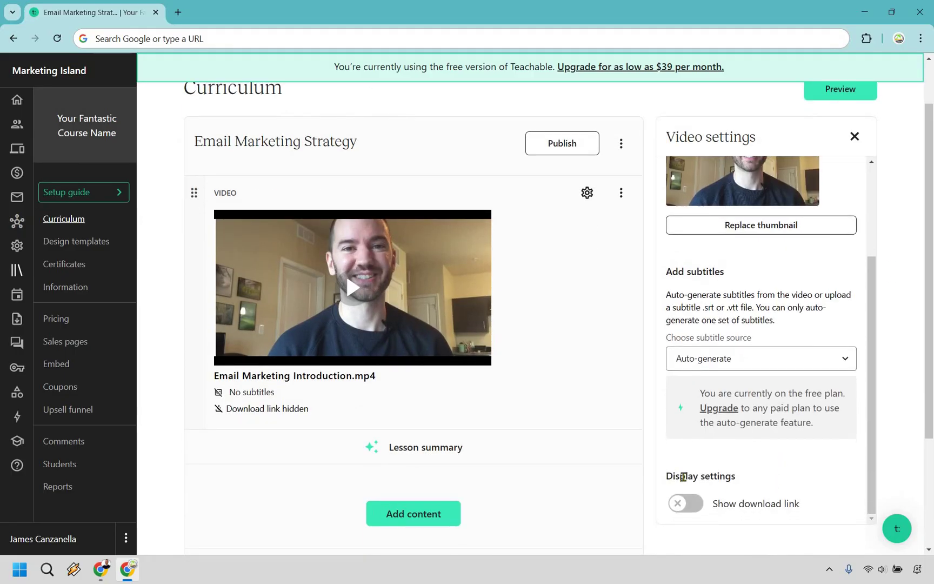
left_click(692, 506)
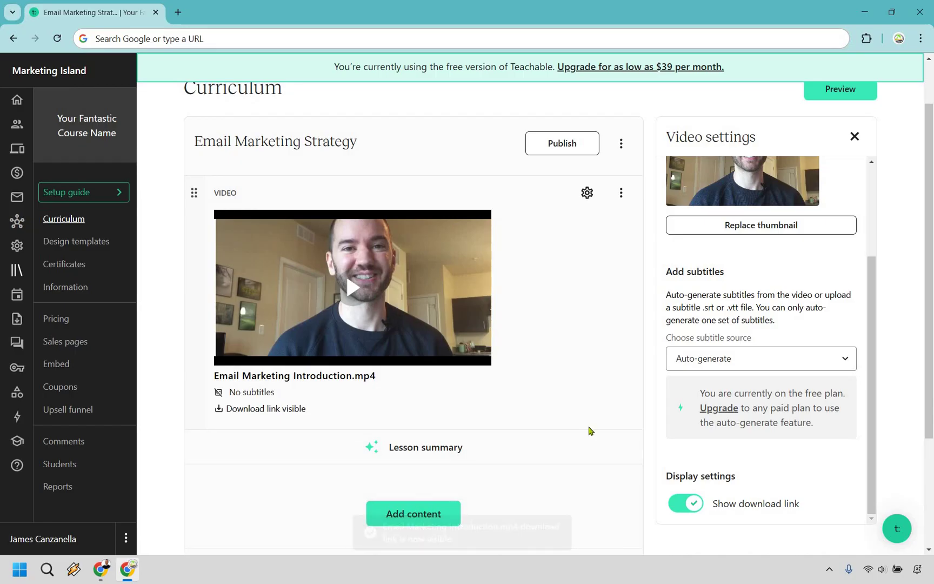
scroll(590, 431, "up", 1)
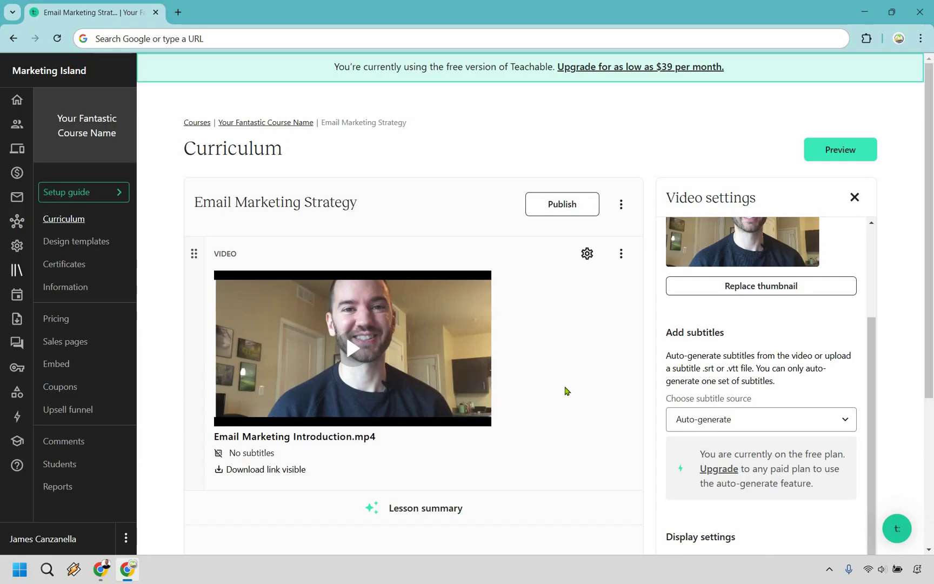
Preview the lesson in a new tab and play, then pause, the introduction video
left_click(852, 153)
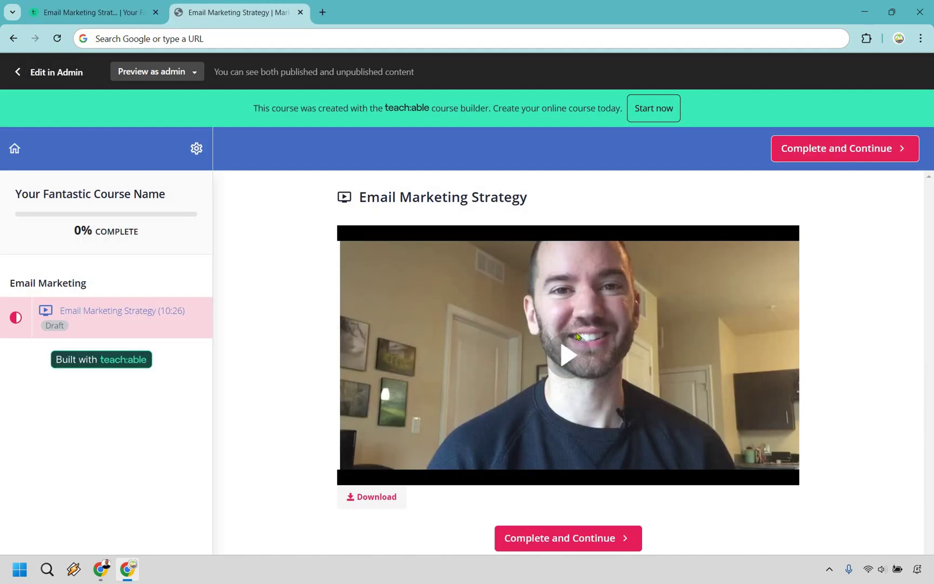
left_click(565, 343)
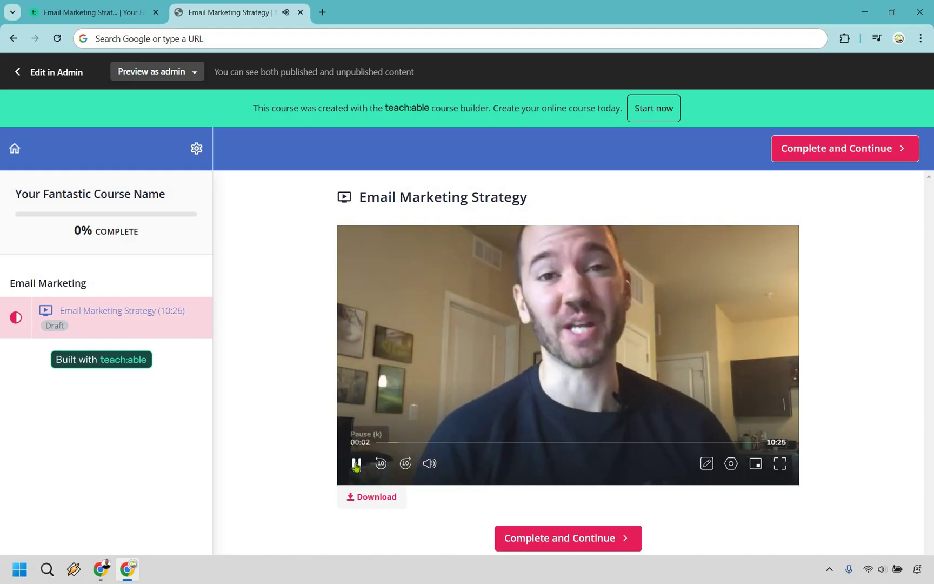
left_click(357, 463)
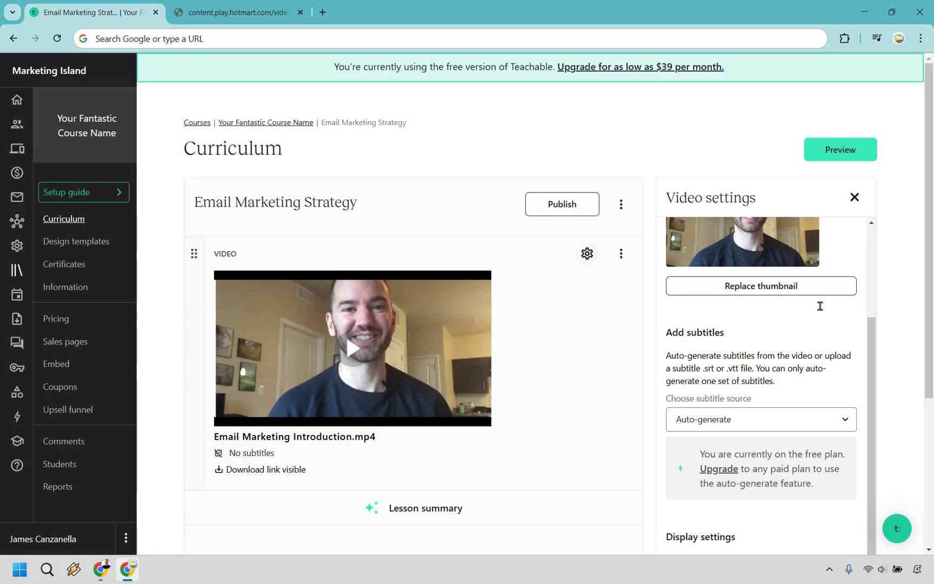
scroll(747, 483, "down", 3)
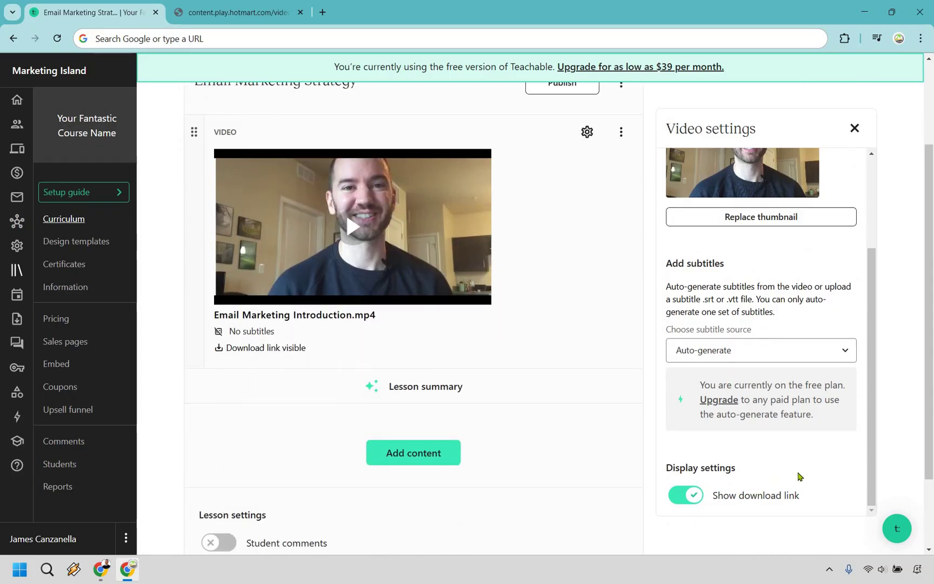